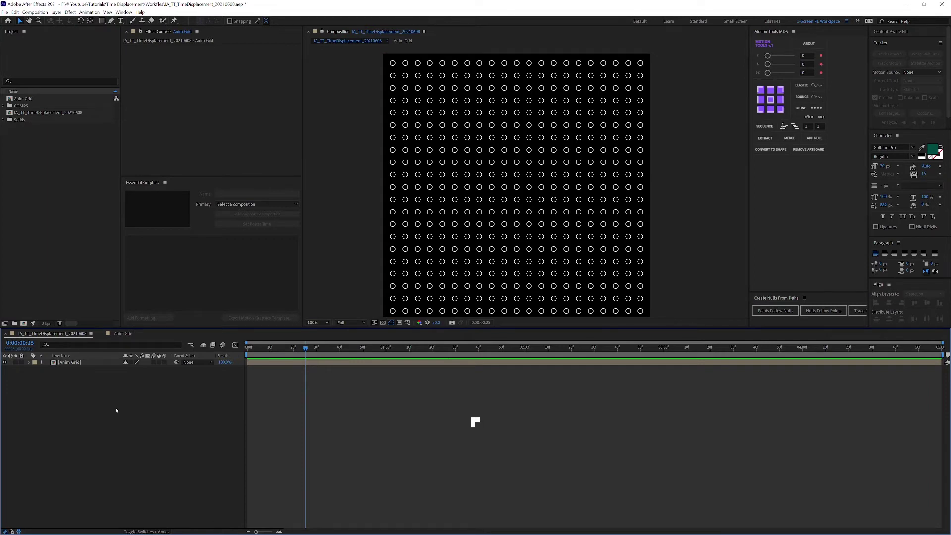
# - Create a black solid named Fractal and move it beneath the Anim Grid layer
pyautogui.hotkey('ctrl', 'y')
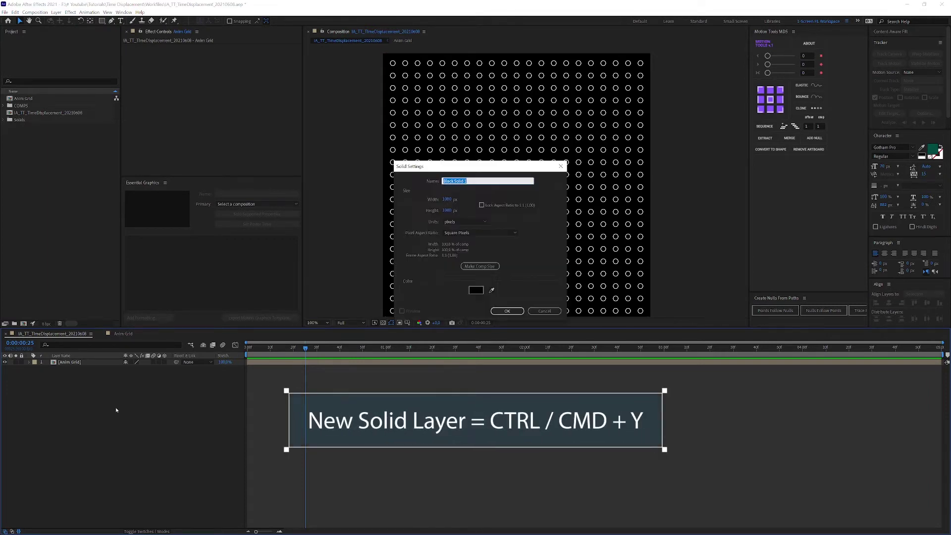
pyautogui.write('Fractal')
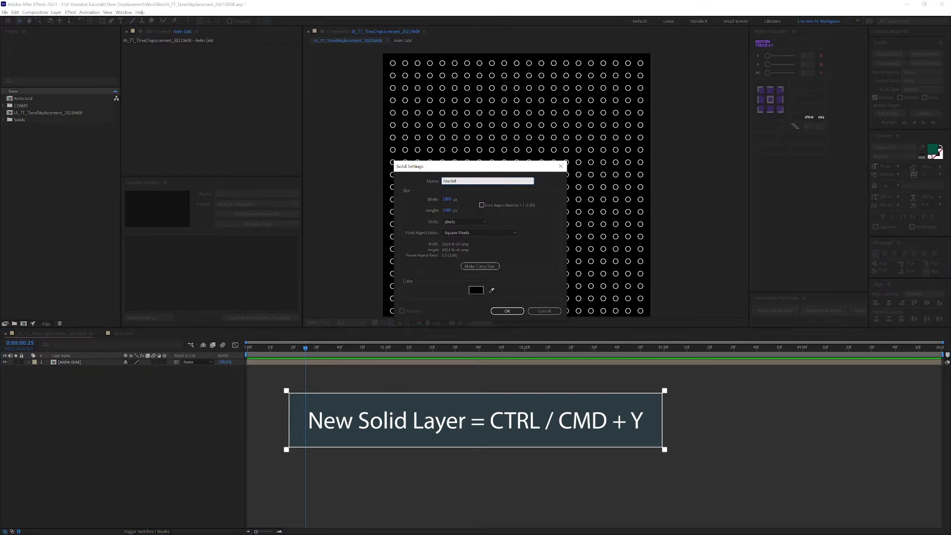
pyautogui.press('Return')
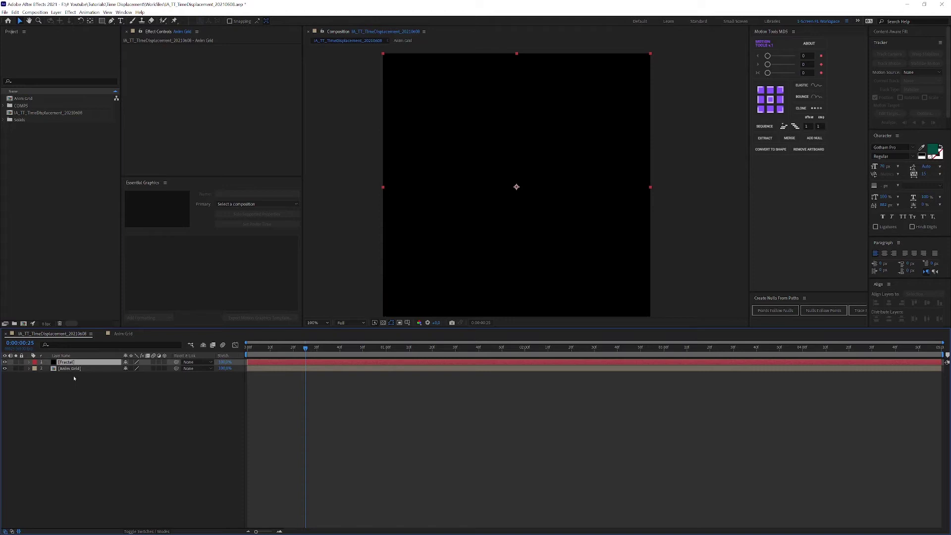
pyautogui.hotkey('ctrl', '[')
pyautogui.hotkey('ctrl', 'space')
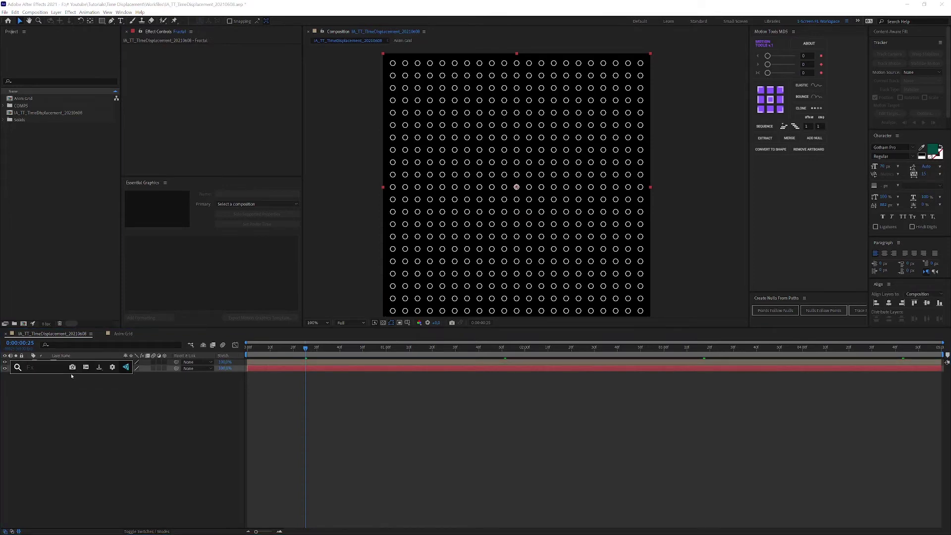
# - Apply Fractal Noise to the Fractal layer with Block noise type, complexity 1 and contrast 200
pyautogui.write('fractal')
pyautogui.click(36, 394)
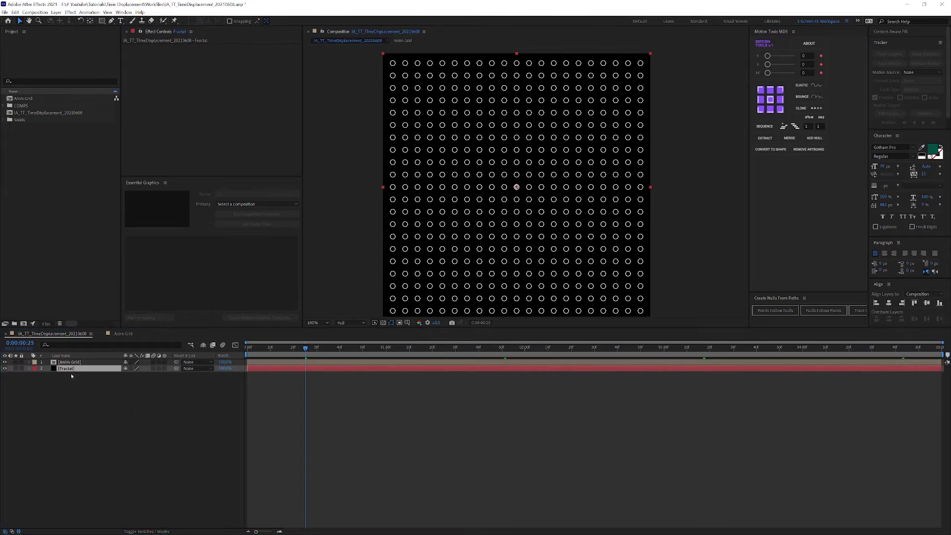
pyautogui.click(231, 60)
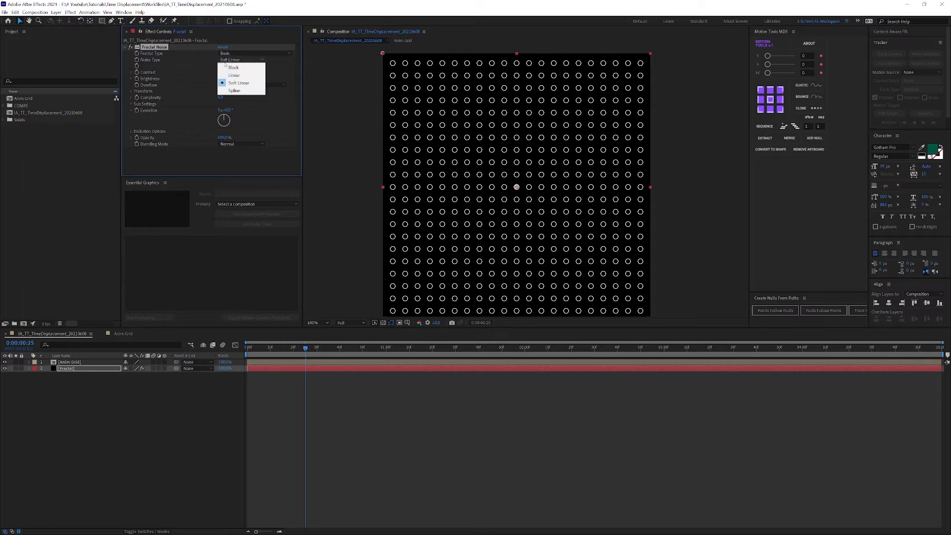
pyautogui.click(227, 64)
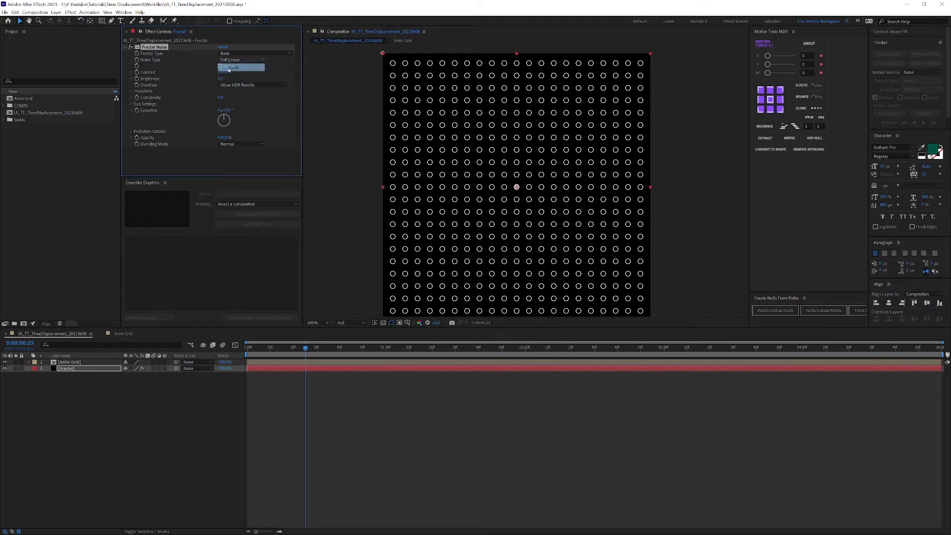
pyautogui.click(219, 98)
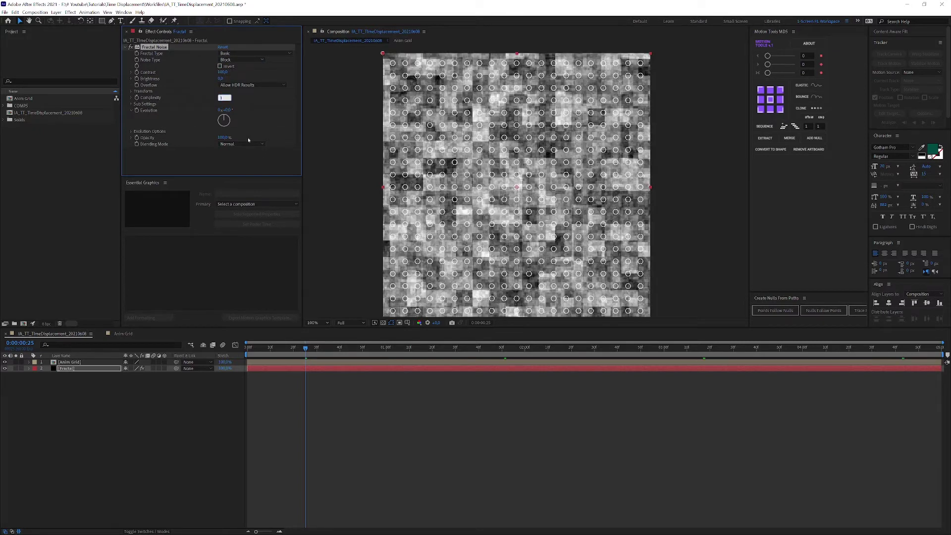
pyautogui.write('1')
pyautogui.press('Return')
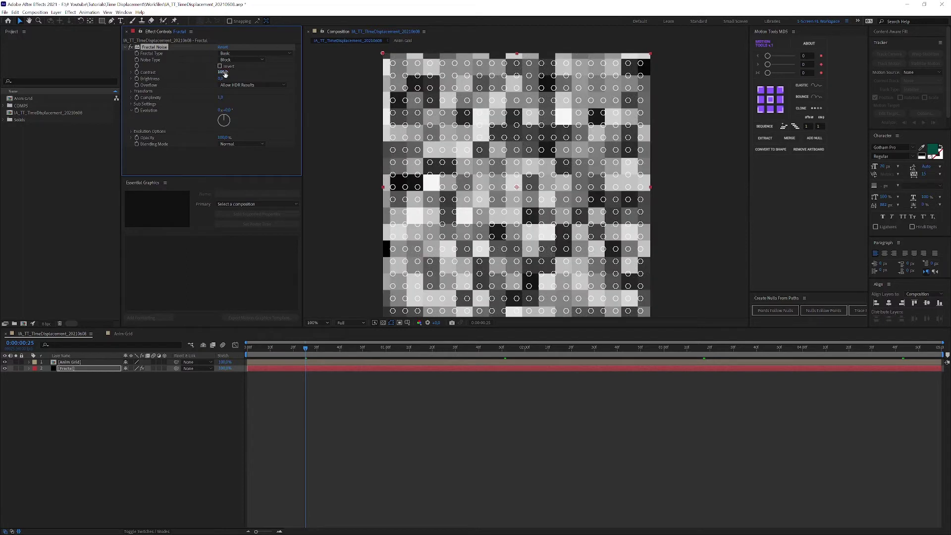
pyautogui.moveTo(254, 73); pyautogui.dragTo(267, 73)
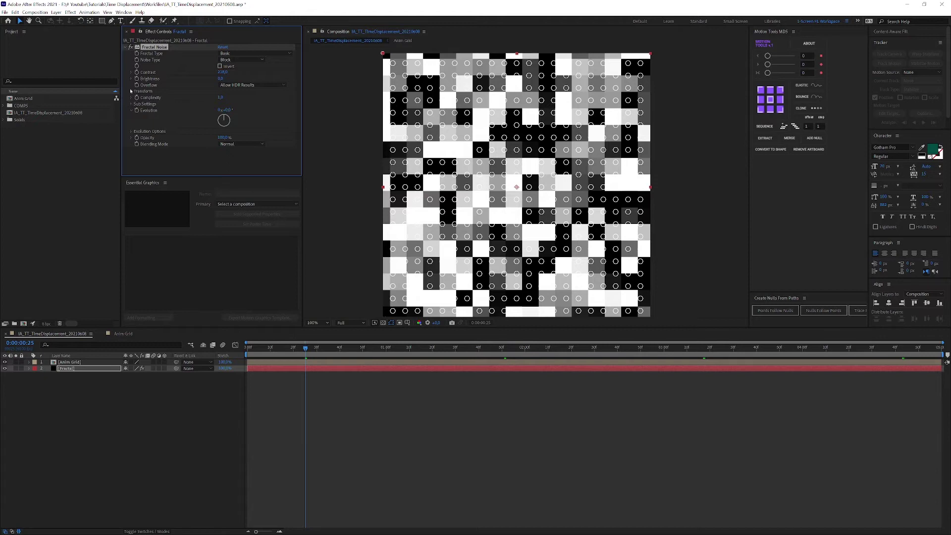
# - Expand the Fractal Noise Transform settings, keep Uniform Scaling on, and edit the Scale value
pyautogui.click(131, 92)
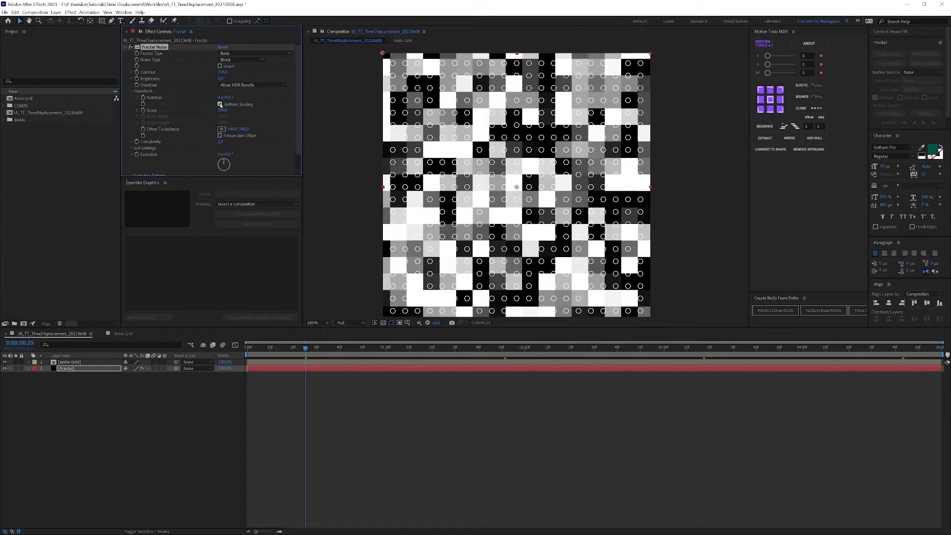
pyautogui.click(220, 104)
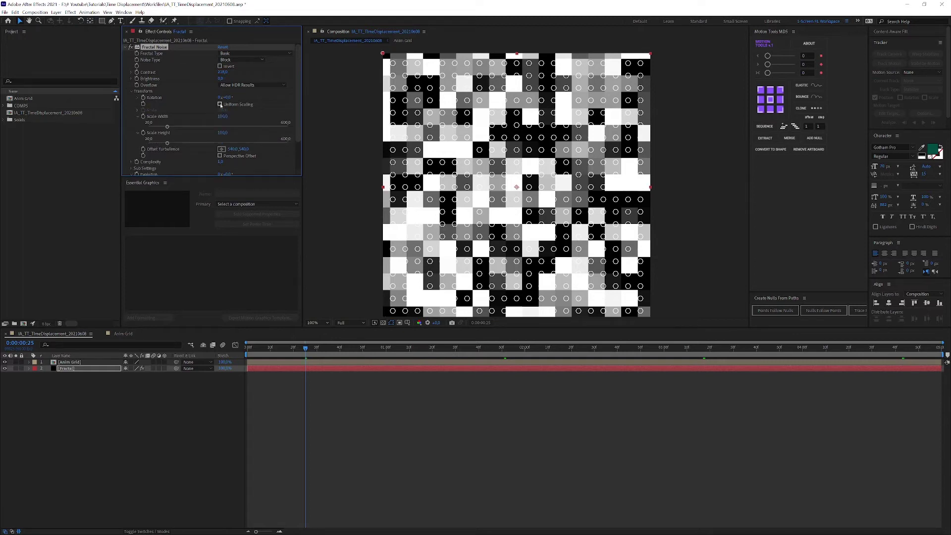
pyautogui.click(220, 104)
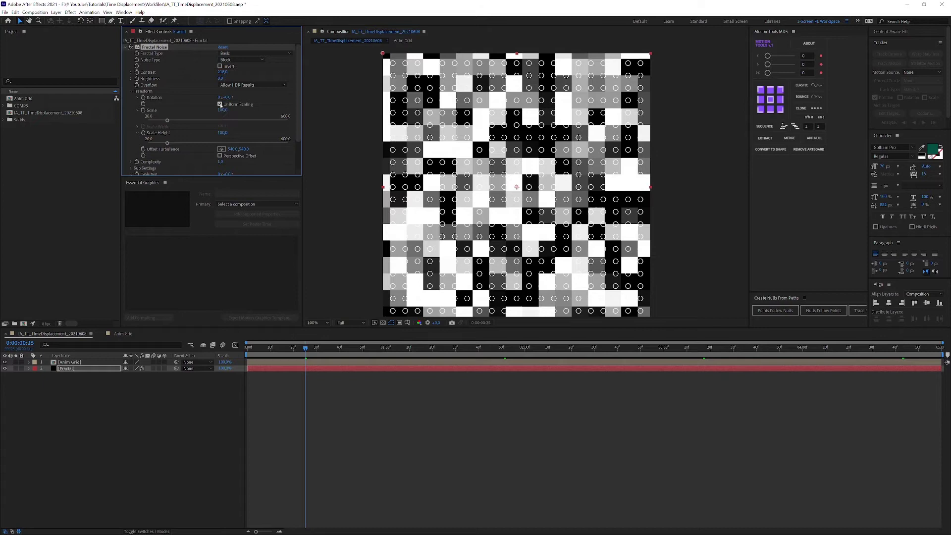
pyautogui.click(223, 110)
pyautogui.write('75')
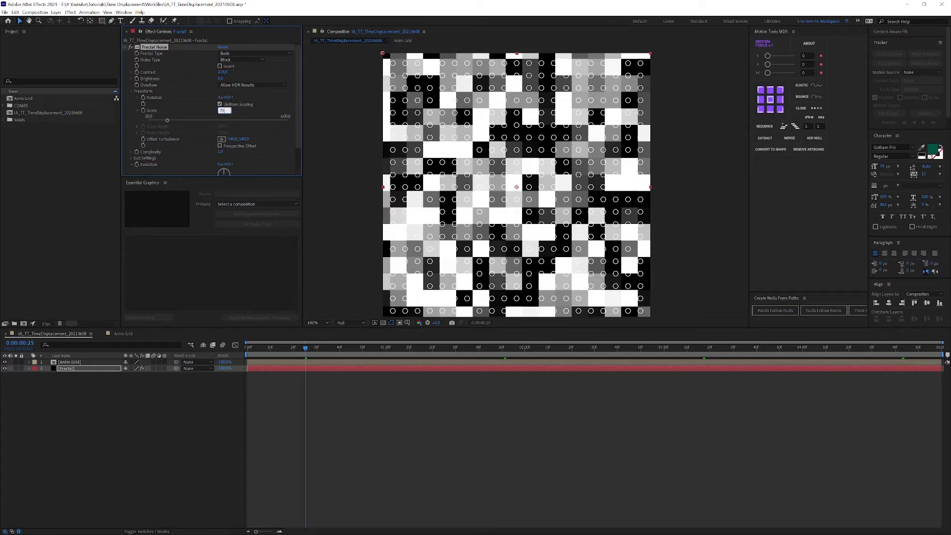
pyautogui.write('10080')
pyautogui.press('Return')
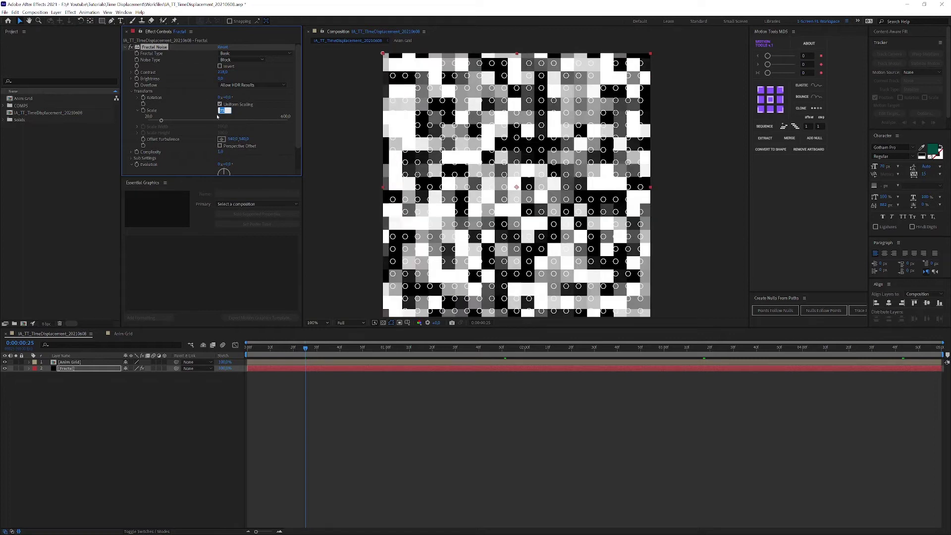
# - Set the noise Scale to 75 and adjust Offset Turbulence, entering 550
pyautogui.write('75')
pyautogui.press('Tab')
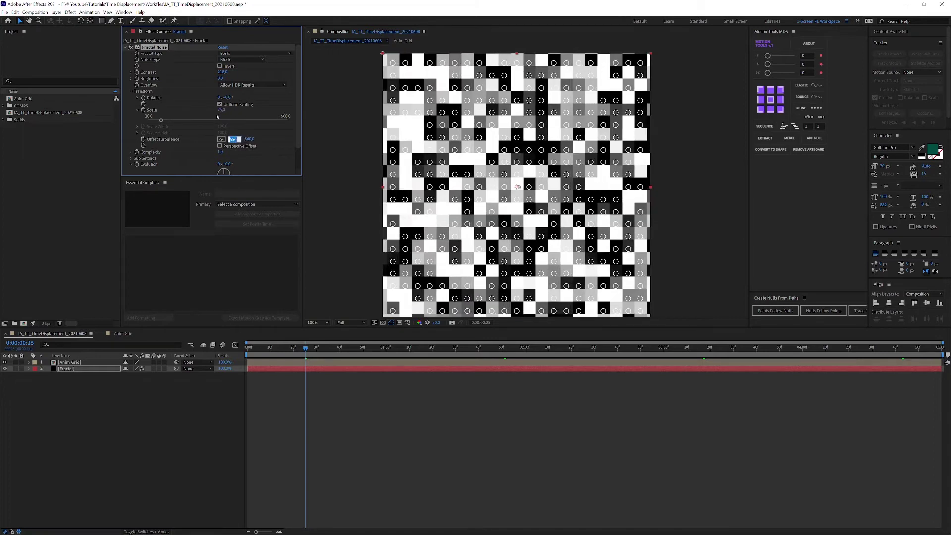
pyautogui.press('Tab')
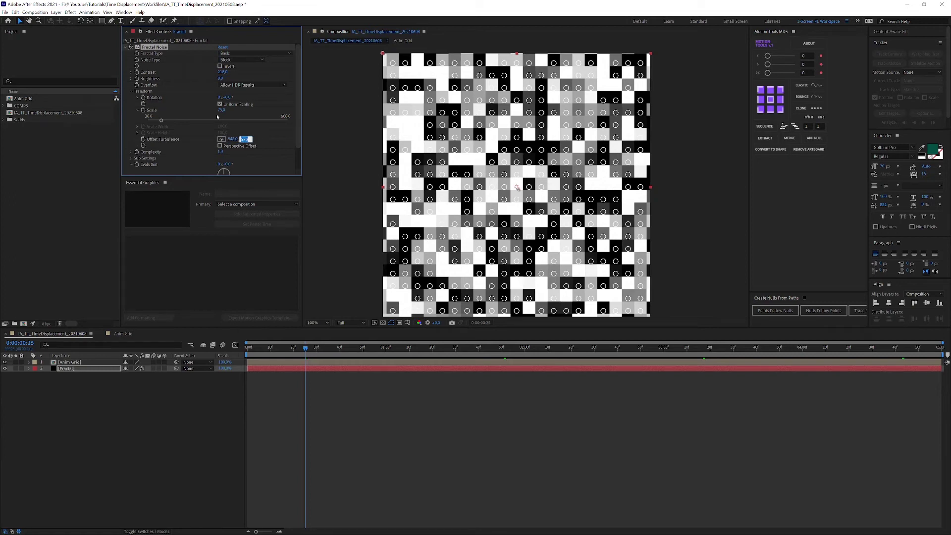
pyautogui.write('550')
pyautogui.press('Return')
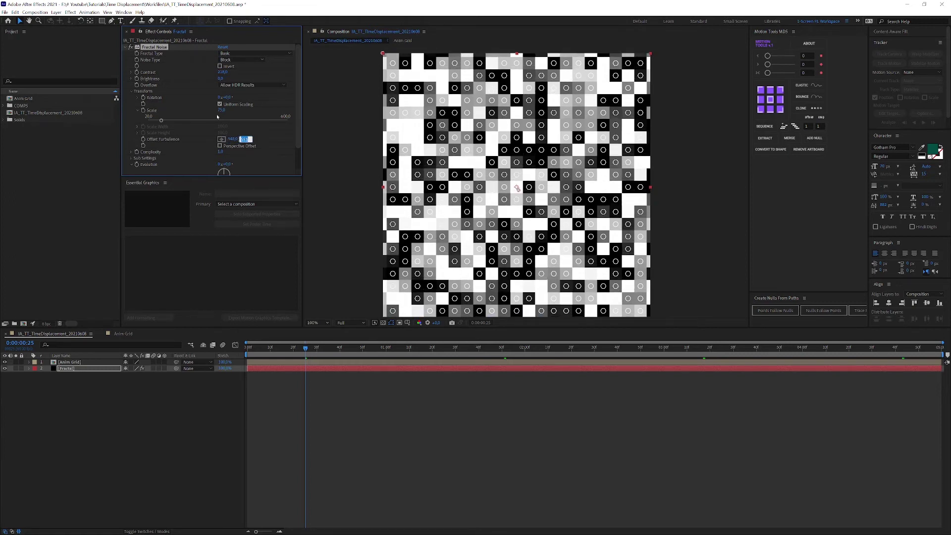
pyautogui.press('Return')
# - Hide Fractal and apply Time Displacement to Anim Grid, using Fractal as the displacement layer
pyautogui.click(6, 368)
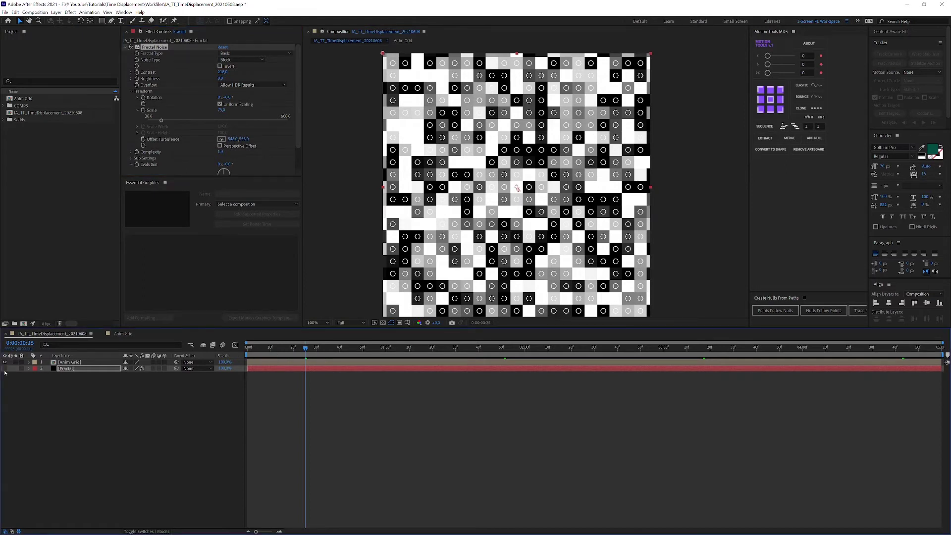
pyautogui.click(69, 362)
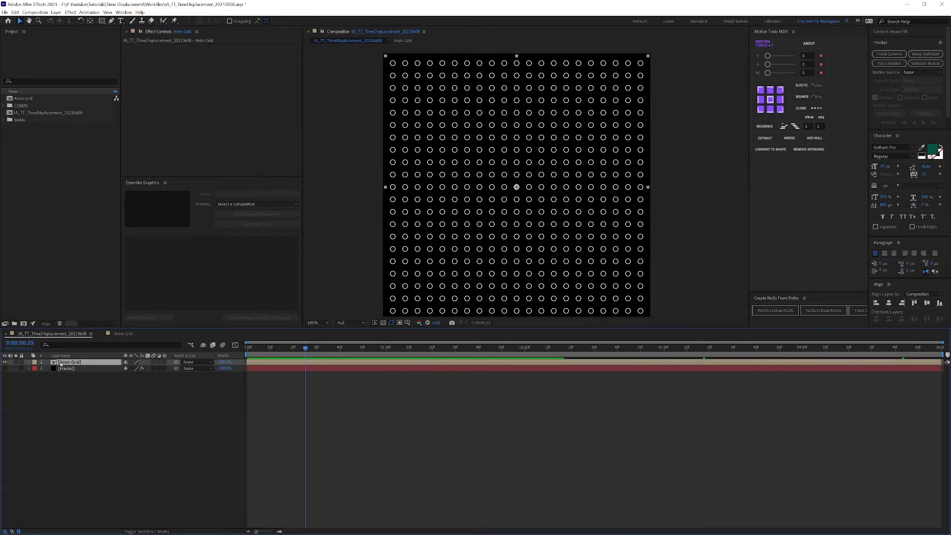
pyautogui.hotkey('ctrl', 'space')
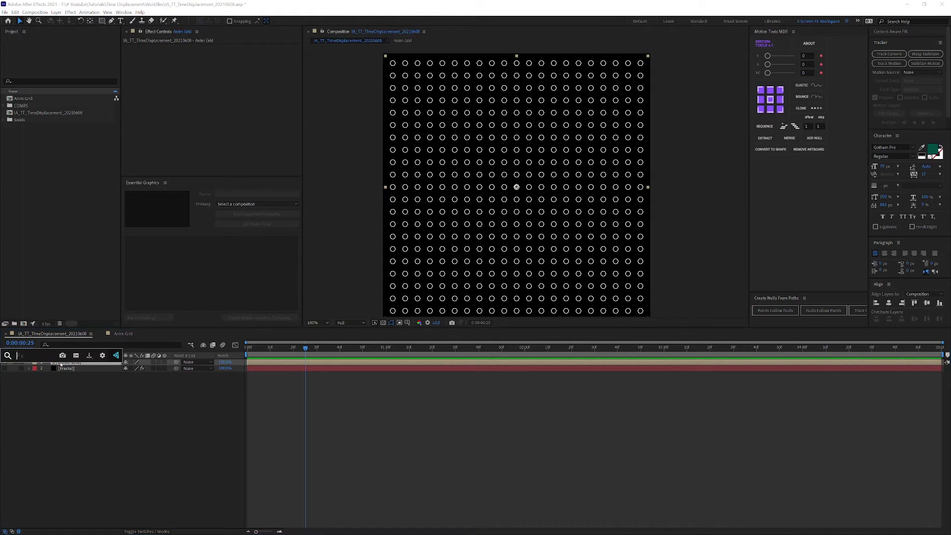
pyautogui.write('time')
pyautogui.press('Down')
pyautogui.press('Down')
pyautogui.press('Down')
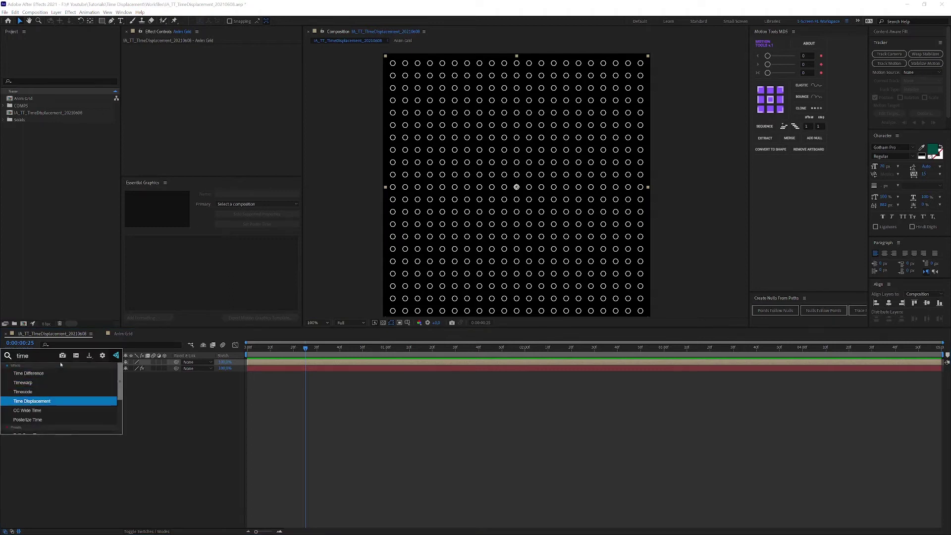
pyautogui.press('Return')
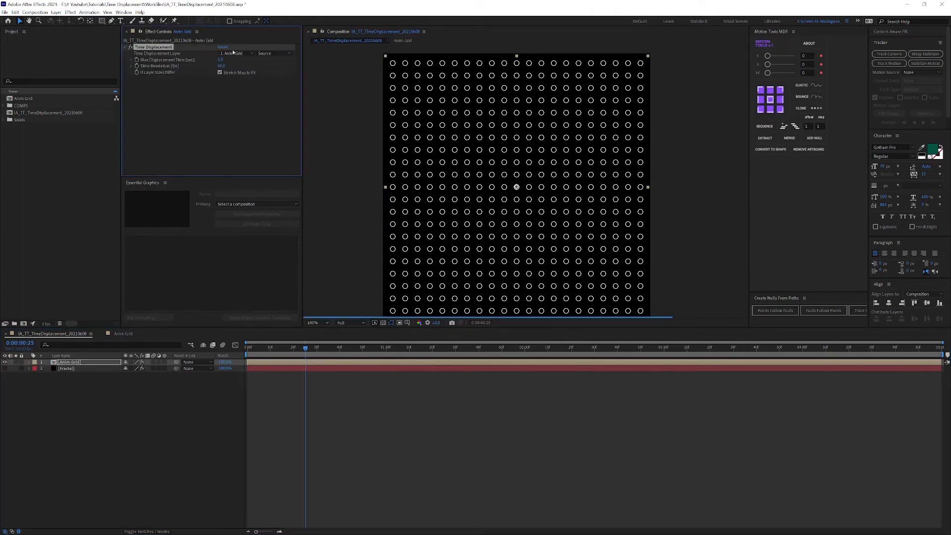
pyautogui.click(234, 53)
pyautogui.click(237, 78)
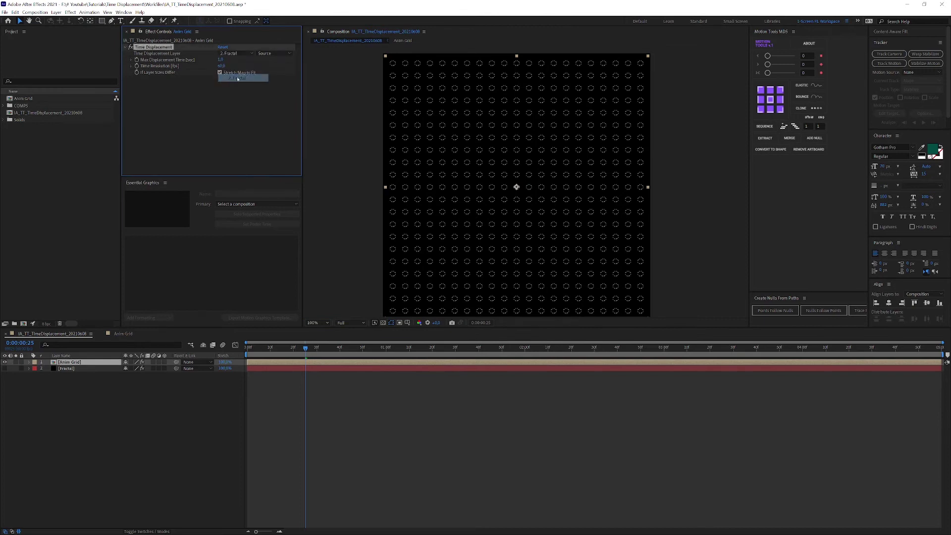
# - Set Max Displacement Time to 0,5 and move the playhead to frame 49
pyautogui.moveTo(219, 61); pyautogui.dragTo(223, 59)
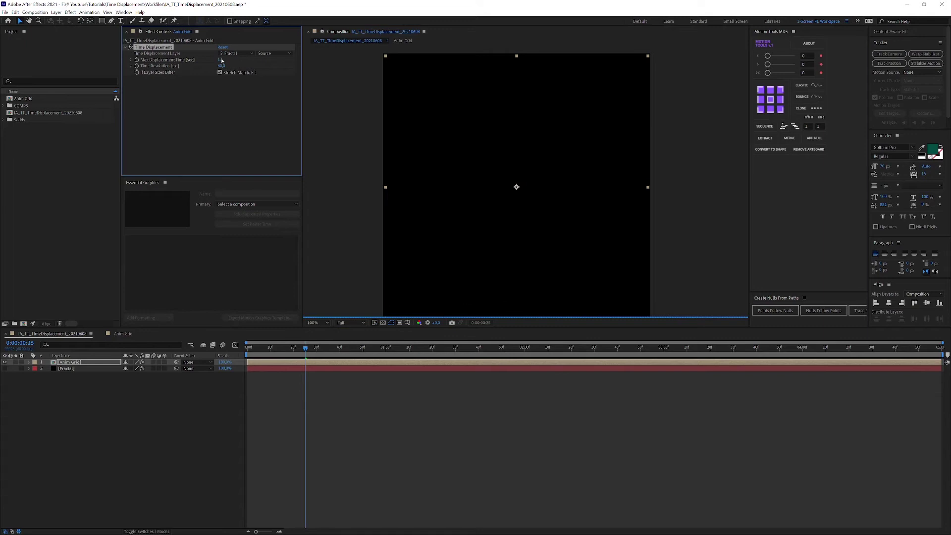
pyautogui.click(223, 59)
pyautogui.write('0,5')
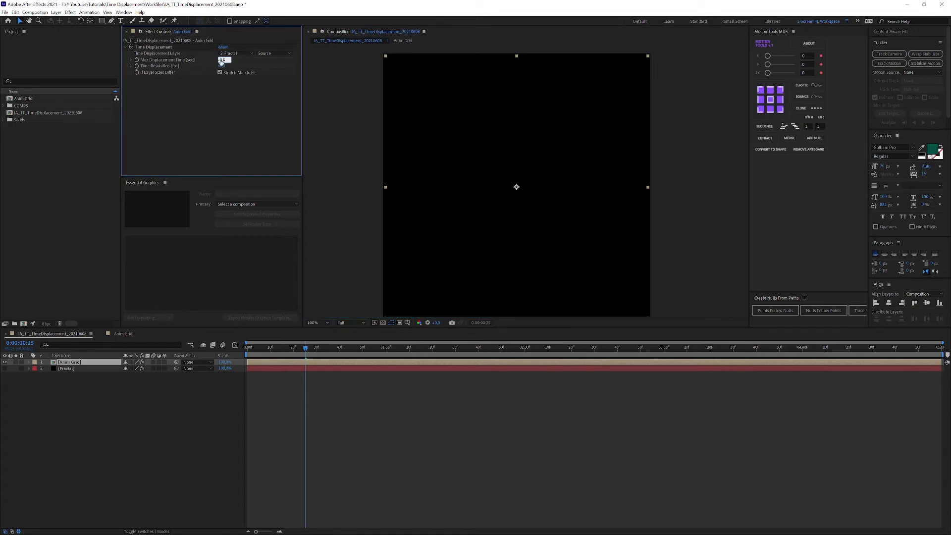
pyautogui.press('Return')
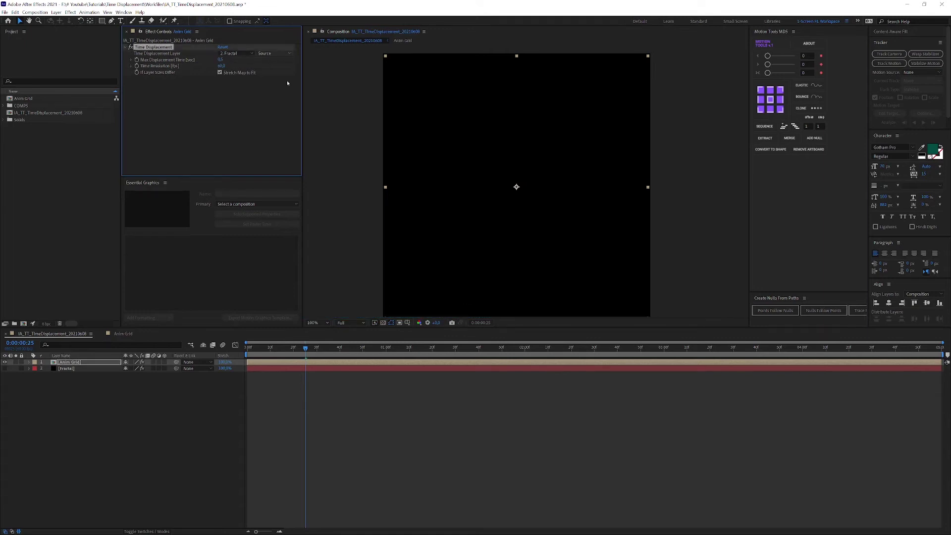
pyautogui.click(334, 349)
pyautogui.click(360, 348)
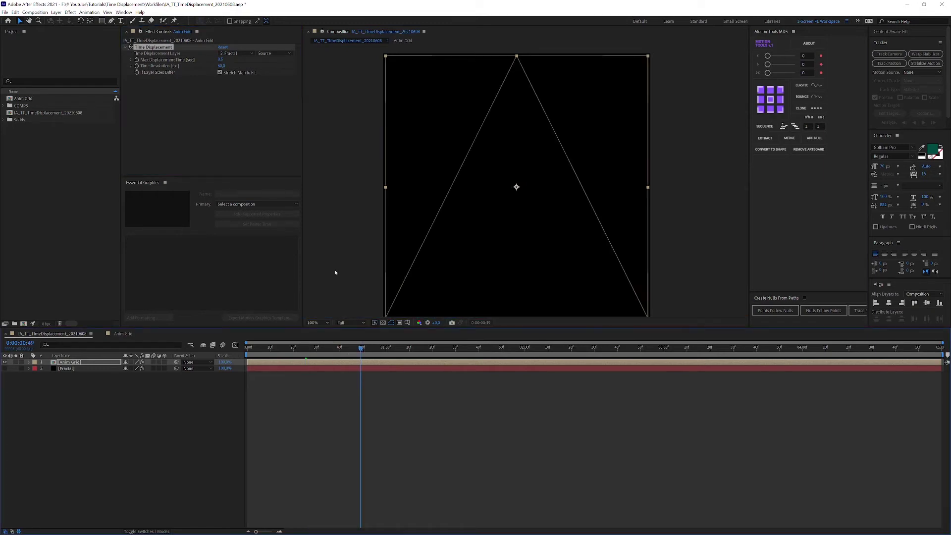
pyautogui.click(272, 53)
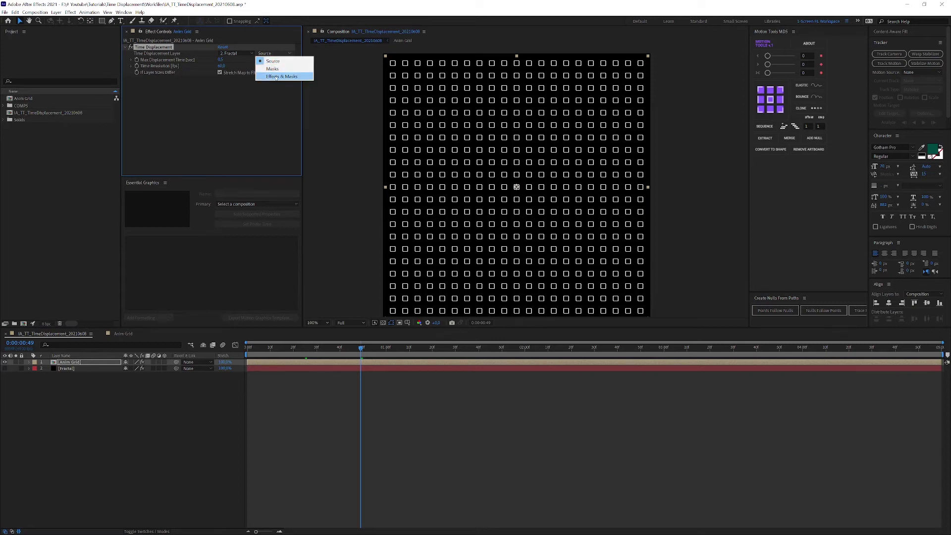
# - Set the displacement source to Effects & Masks, test and undo an Evolution change, then preview
pyautogui.click(275, 77)
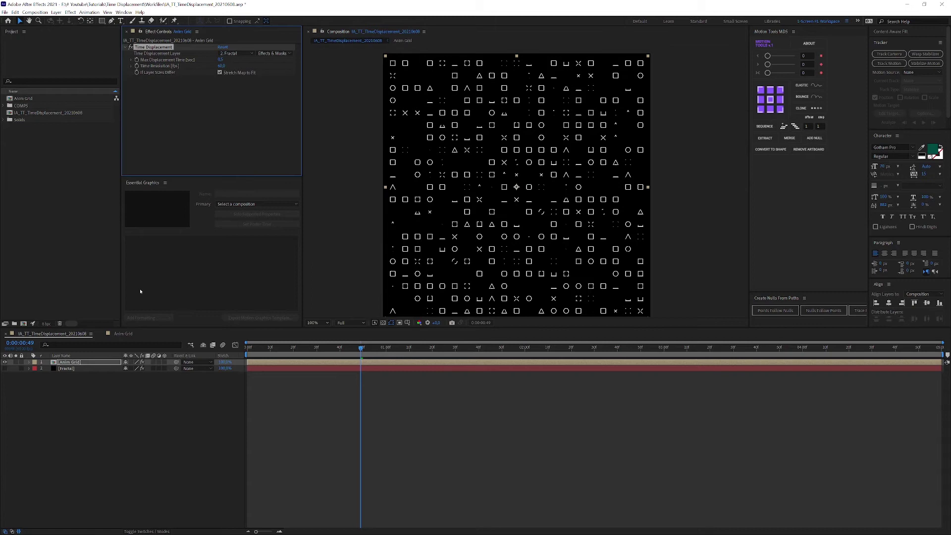
pyautogui.click(81, 369)
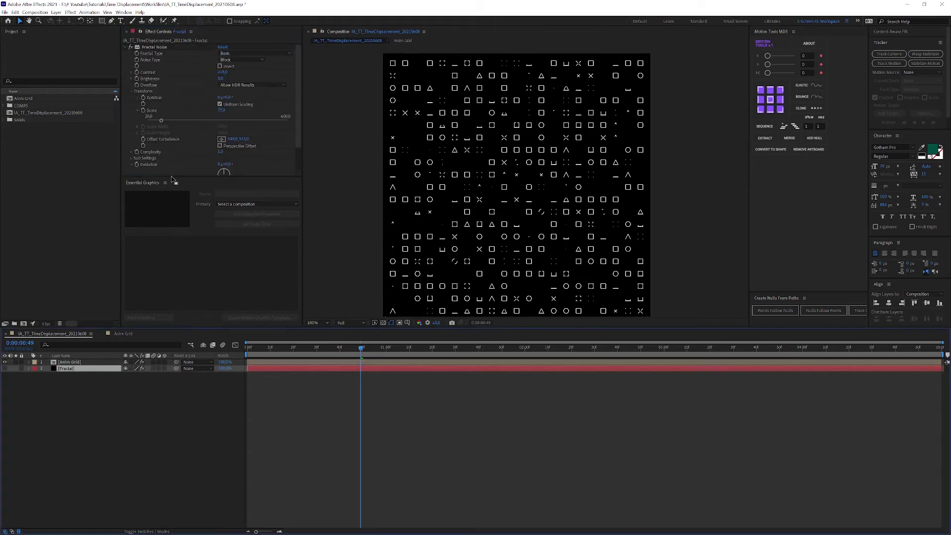
pyautogui.scroll(-3, 209, 138)
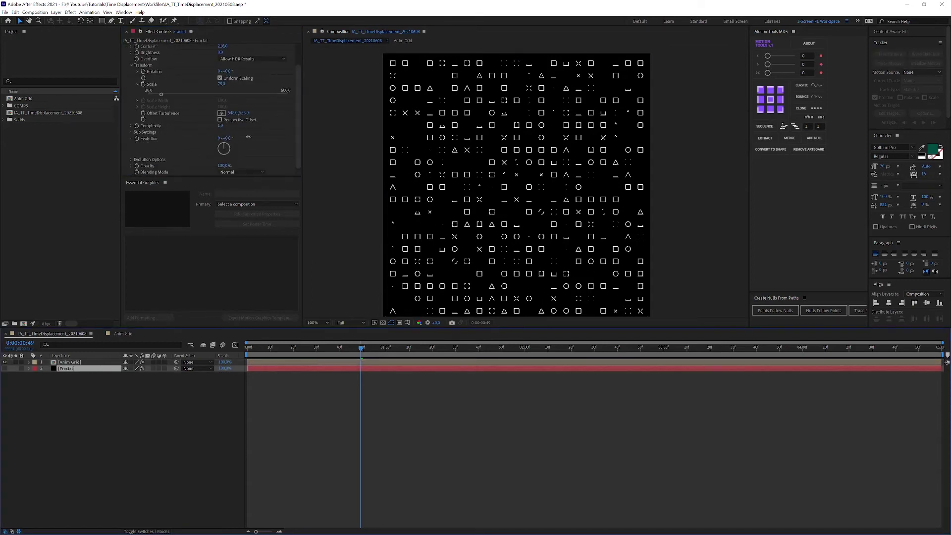
pyautogui.moveTo(229, 139); pyautogui.dragTo(245, 137)
pyautogui.hotkey('ctrl', 'z')
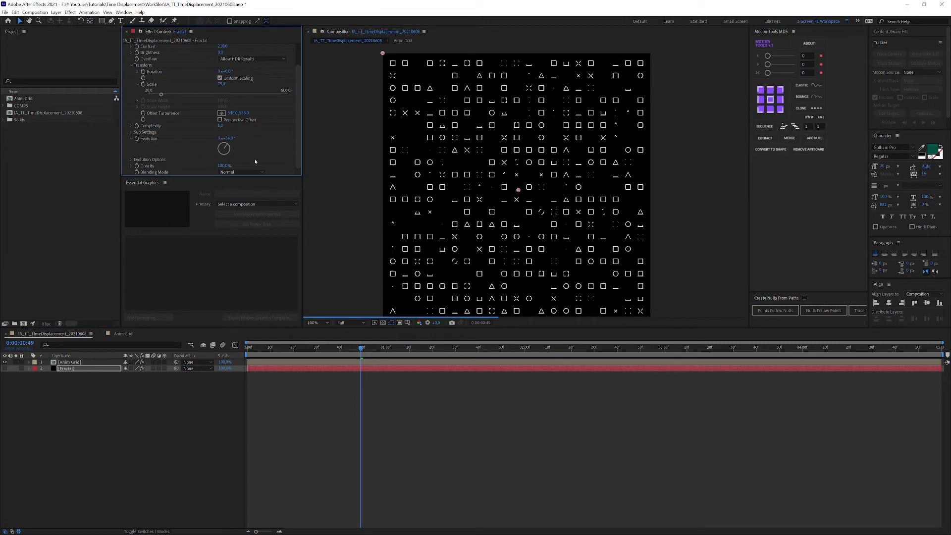
pyautogui.press('space')
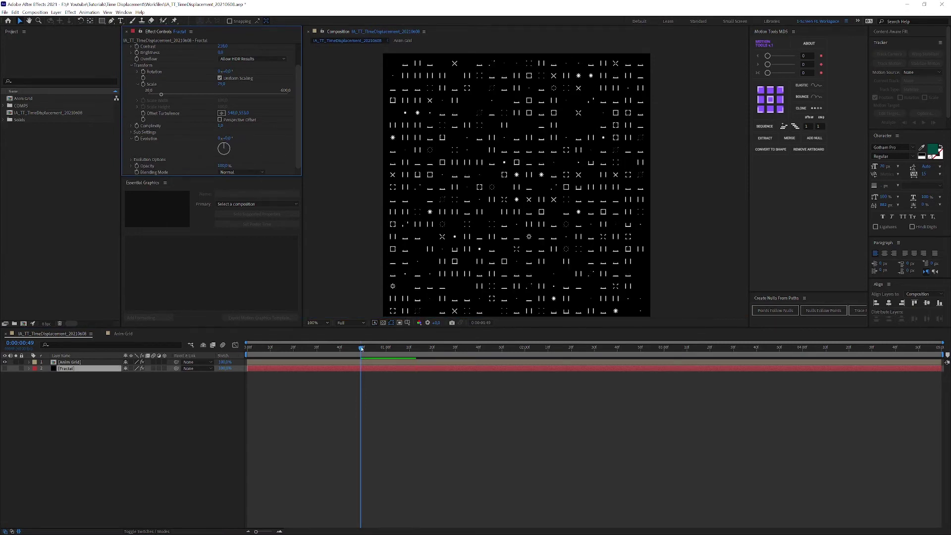
pyautogui.click(361, 348)
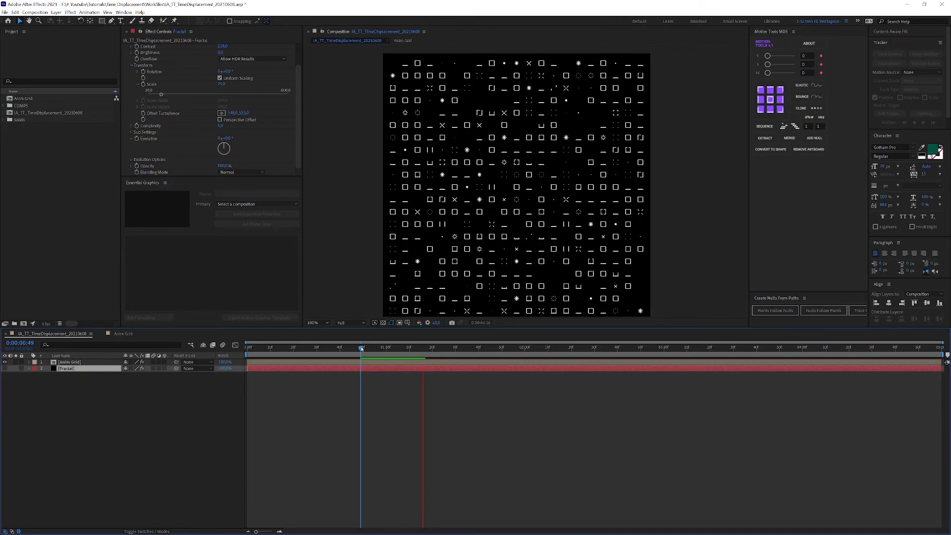
# - Precompose the Anim Grid and Fractal layers into a composition named 3D Tilt
pyautogui.press('Home')
pyautogui.keyDown('ctrl'); pyautogui.click(69, 362); pyautogui.keyUp('ctrl')
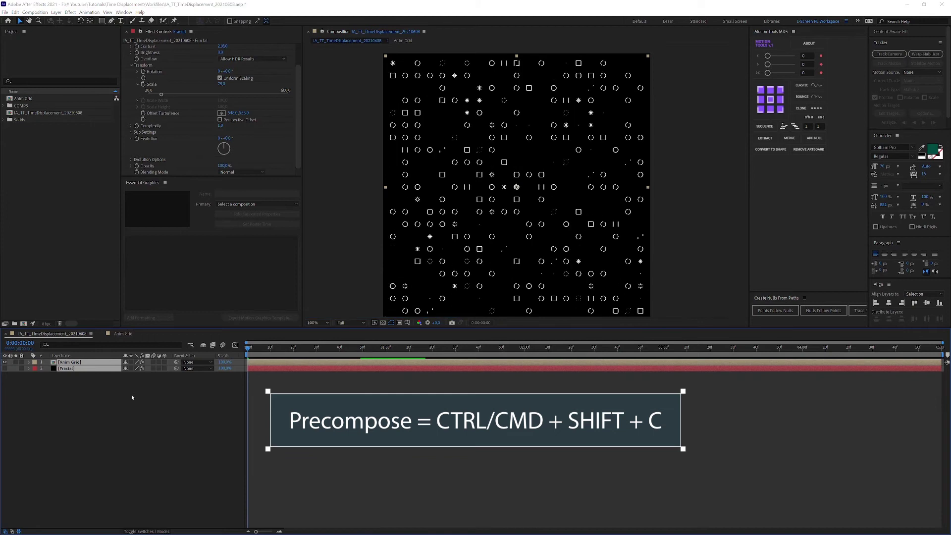
pyautogui.hotkey('ctrl', 'shift', 'c')
pyautogui.write('3D Tilt')
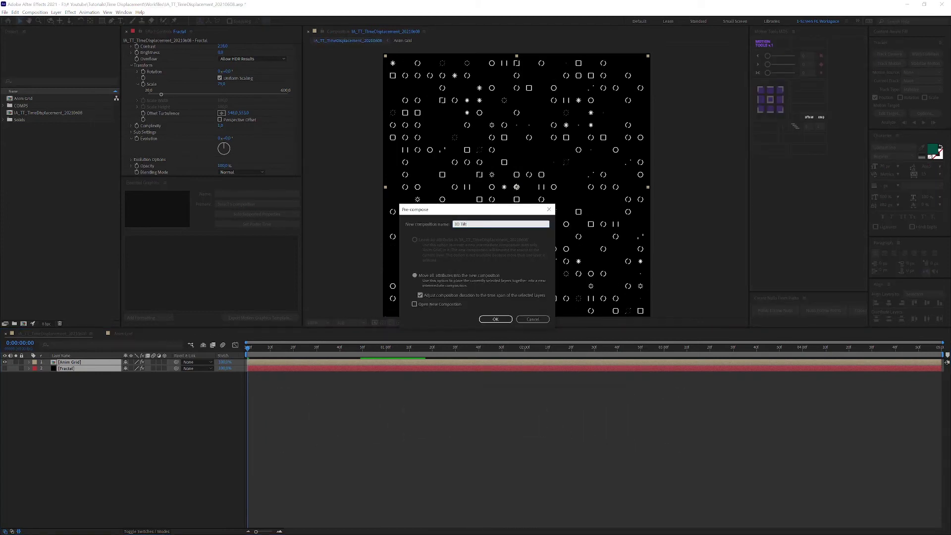
pyautogui.press('Return')
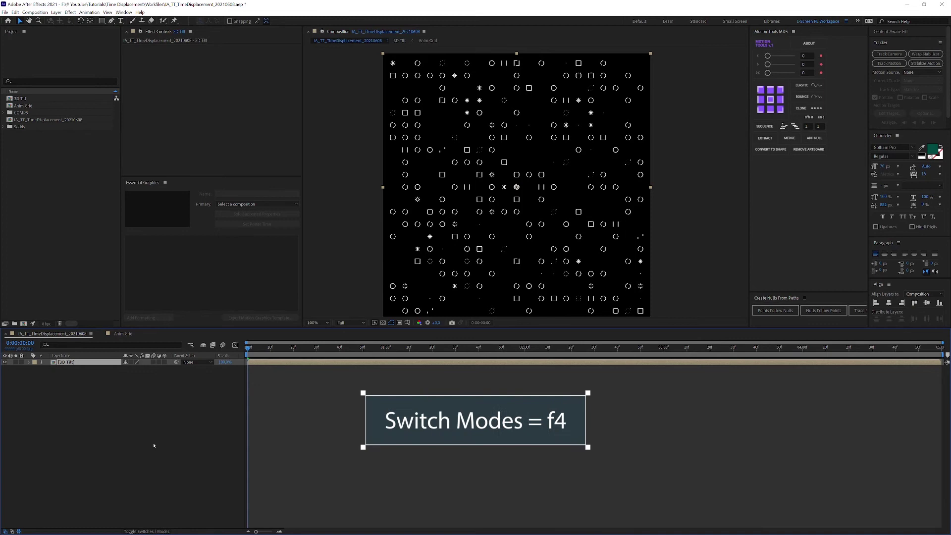
# - Make 3D Tilt a 3D layer and tilt it back using X Rotation
pyautogui.click(164, 363)
pyautogui.press('r')
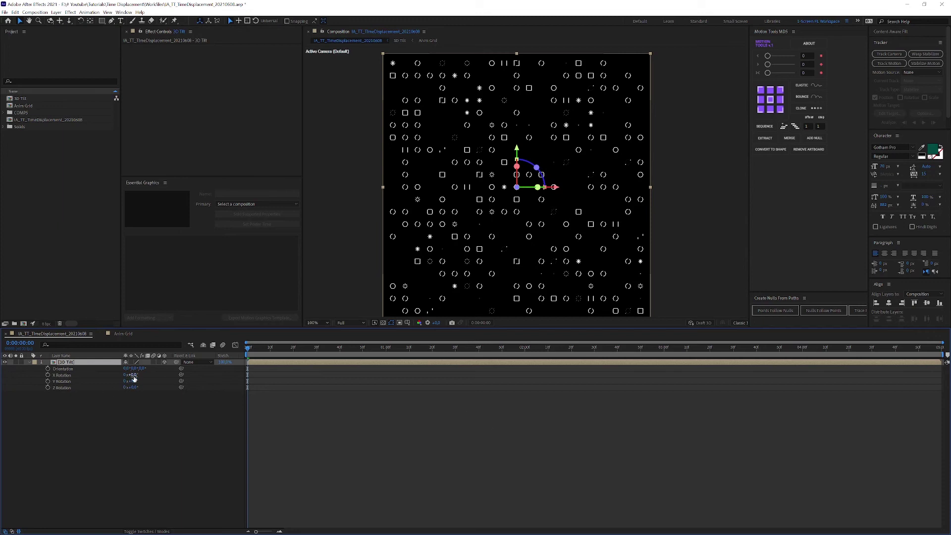
pyautogui.moveTo(132, 375)
pyautogui.mouseDown()
pyautogui.moveTo(113, 377)
pyautogui.moveTo(122, 388)
pyautogui.moveTo(98, 388)
pyautogui.moveTo(143, 389)
pyautogui.mouseUp()
# - Apply Motion Tile to 3D Tilt with output width 300 and output height 420
pyautogui.click(69, 363)
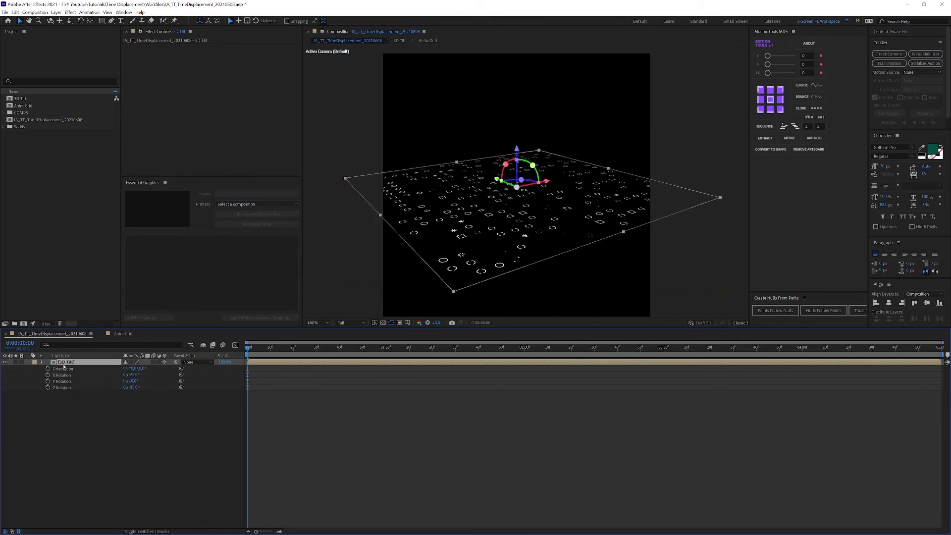
pyautogui.hotkey('ctrl', 'space')
pyautogui.write('motion')
pyautogui.press('Return')
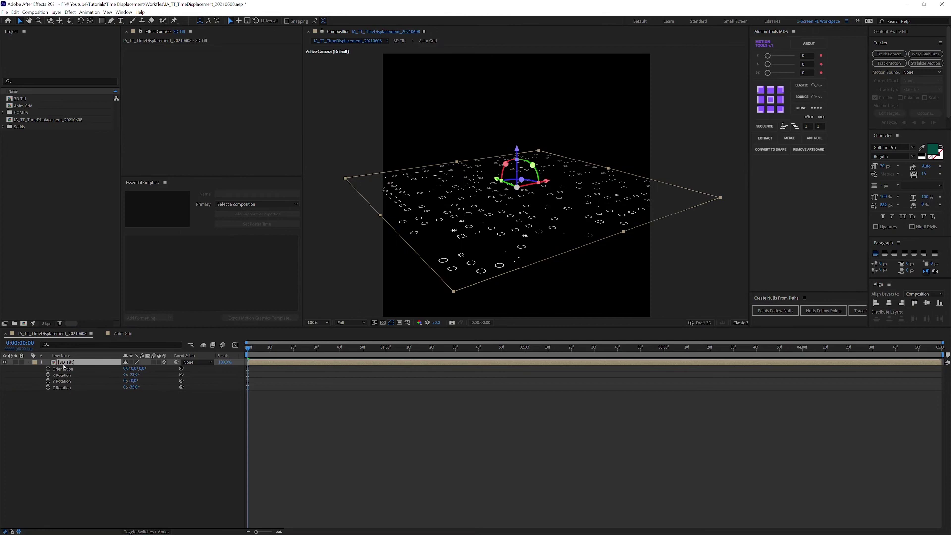
pyautogui.click(223, 72)
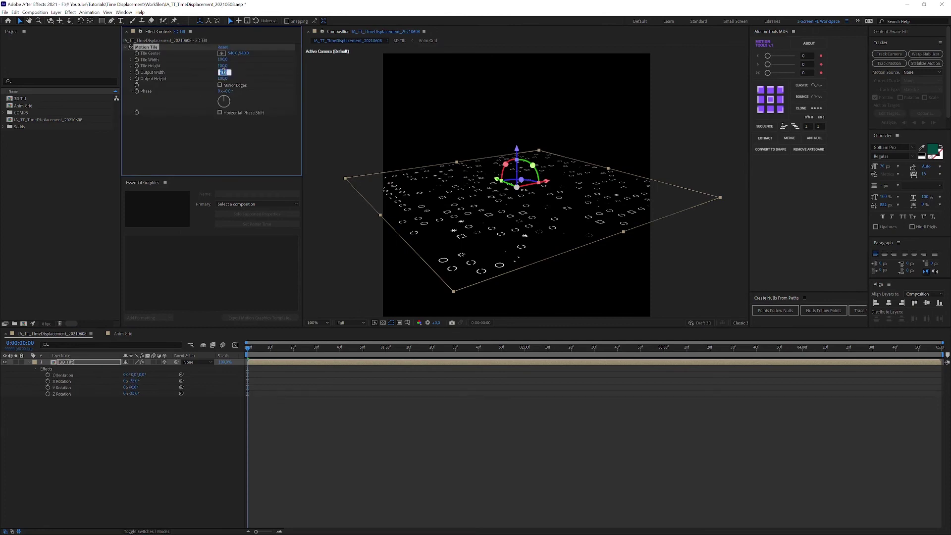
pyautogui.write('300')
pyautogui.press('Tab')
pyautogui.press('Return')
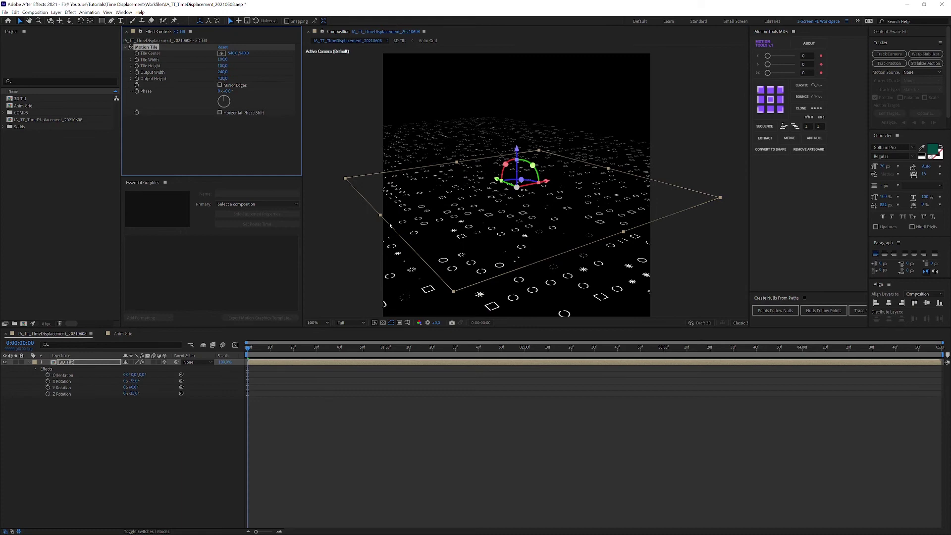
# - Add an adjustment layer with a Fast Box Blur of radius 6
pyautogui.click(99, 366)
pyautogui.hotkey('ctrl', 'alt', 'y')
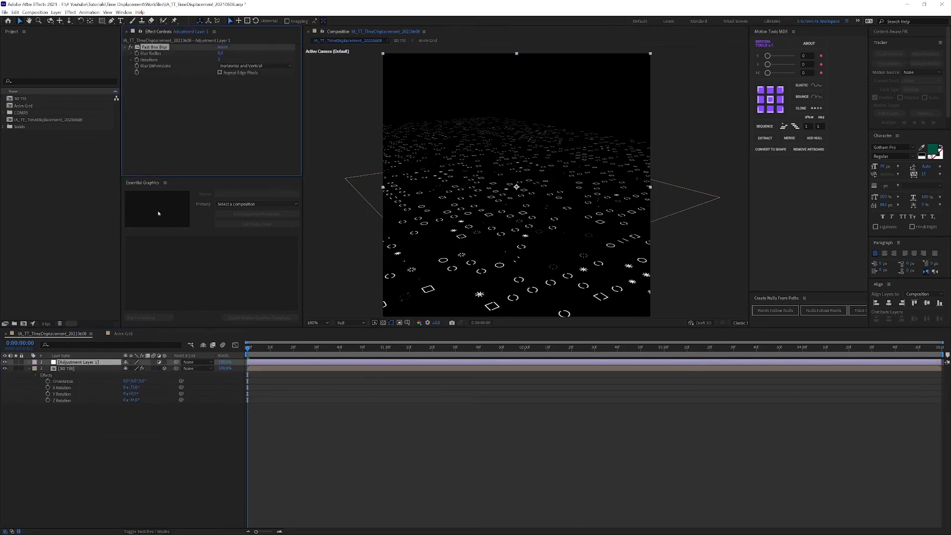
pyautogui.click(220, 53)
pyautogui.write('6')
pyautogui.press('Return')
# - Draw a curved Pen mask around the foreground on the adjustment layer
pyautogui.press('g')
pyautogui.moveTo(436, 195)
pyautogui.mouseDown()
pyautogui.moveTo(465, 195)
pyautogui.moveTo(462, 187)
pyautogui.mouseUp()
pyautogui.moveTo(429, 289); pyautogui.dragTo(460, 296)
pyautogui.click(546, 276)
pyautogui.click(438, 132)
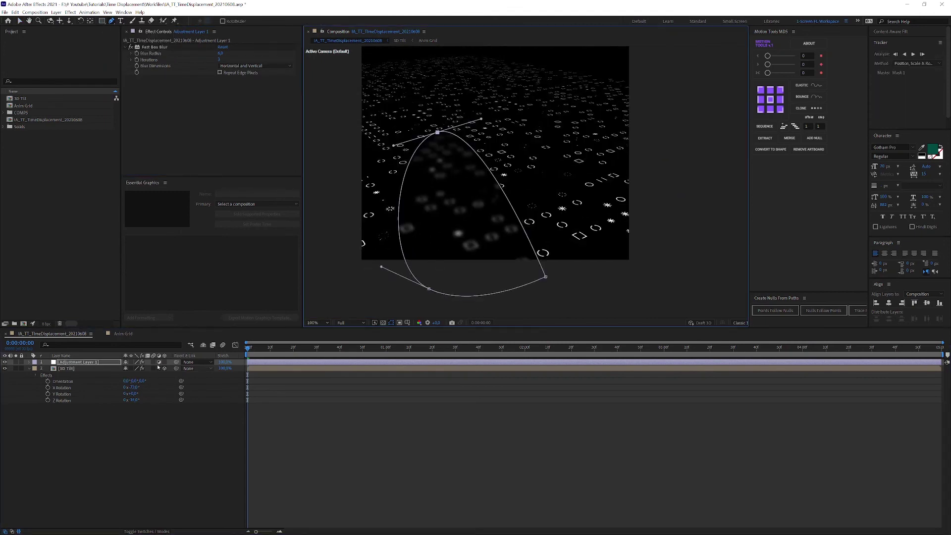
# - Set the mask mode to Subtract with a feather of 500
pyautogui.press('f')
pyautogui.click(134, 369)
pyautogui.click(139, 376)
pyautogui.write('500')
pyautogui.press('Return')
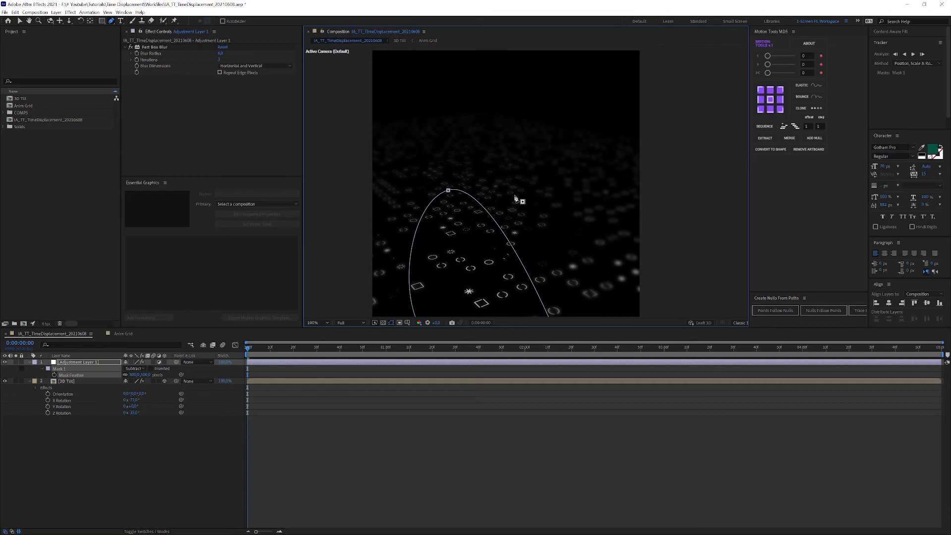
pyautogui.click(82, 384)
# - Enter an initial Deep Glow radius of 50 and exposure of 0,5
pyautogui.press('v')
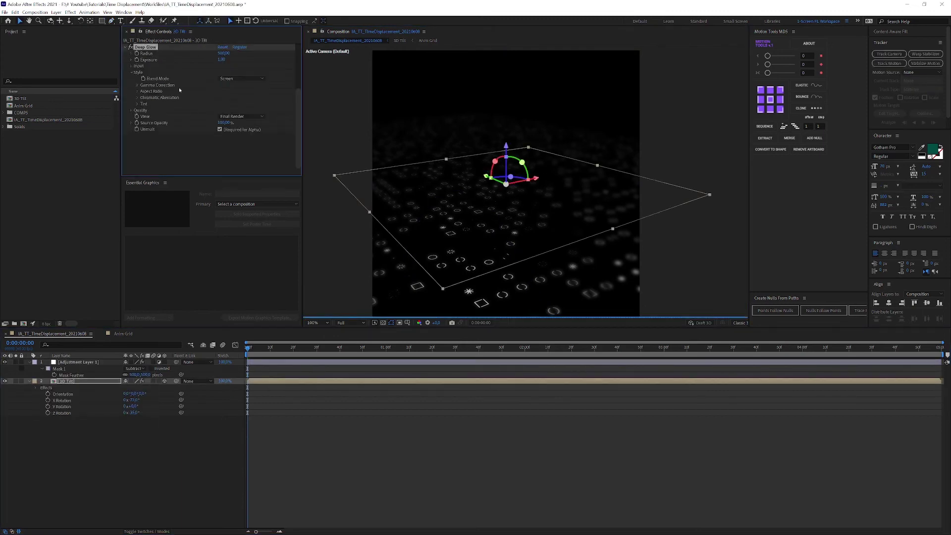
pyautogui.scroll(-3, 198, 99)
pyautogui.write('50')
pyautogui.press('Tab')
pyautogui.write('0,5')
pyautogui.press('Return')
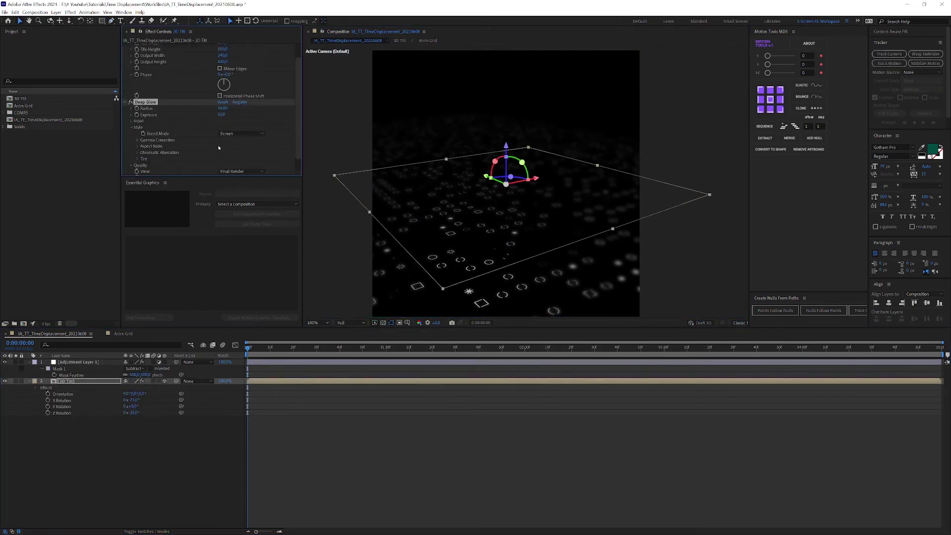
# - Reduce the Deep Glow radius to 20 and expand the Chromatic Aberration settings
pyautogui.click(222, 108)
pyautogui.write('20')
pyautogui.press('Return')
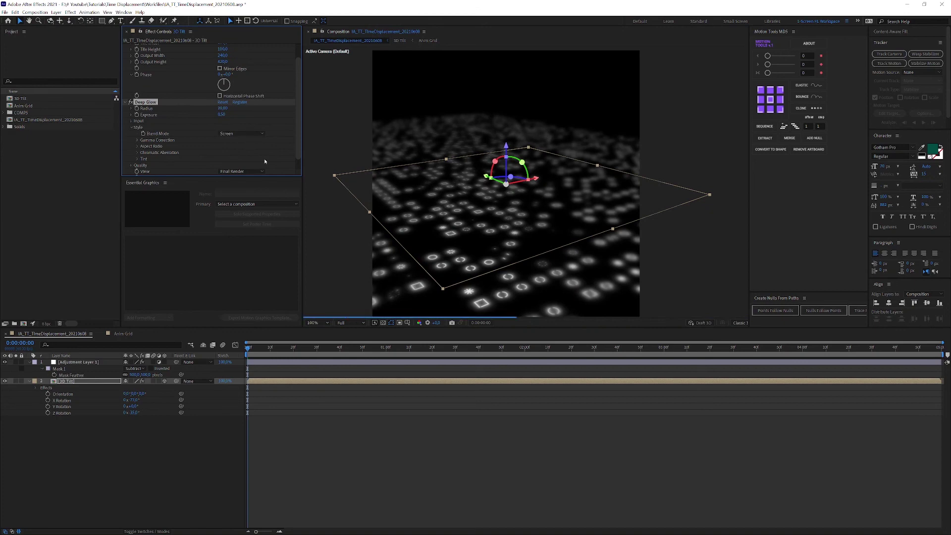
pyautogui.scroll(-1, 221, 114)
pyautogui.click(138, 141)
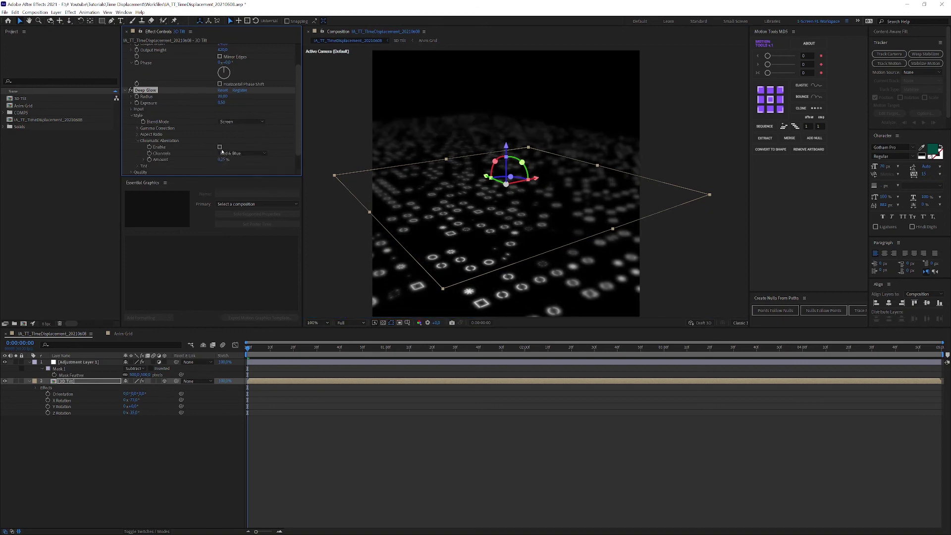
# - Lower the glow exposure to 0,2 and the source opacity to 50
pyautogui.click(221, 102)
pyautogui.write('0,2')
pyautogui.press('Return')
pyautogui.scroll(-2, 223, 124)
pyautogui.click(223, 166)
pyautogui.write('50')
pyautogui.press('Return')
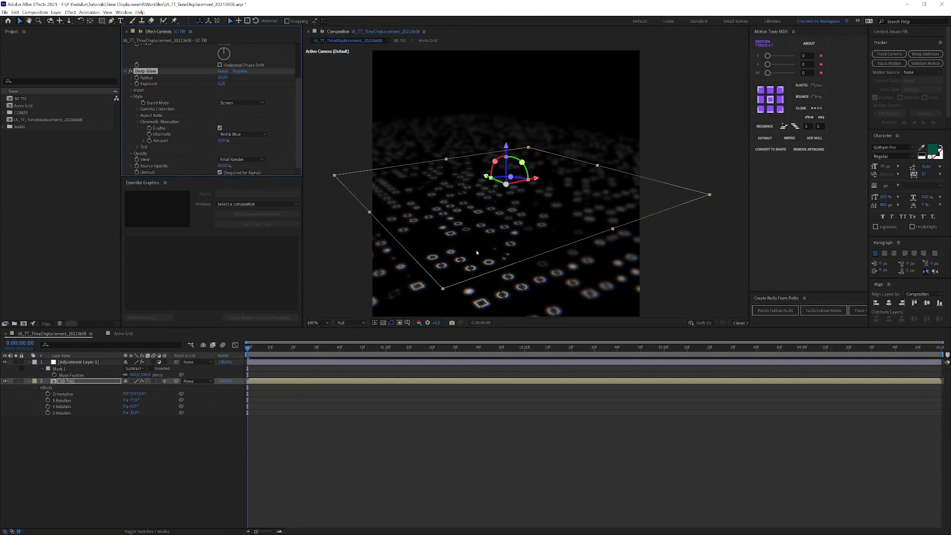